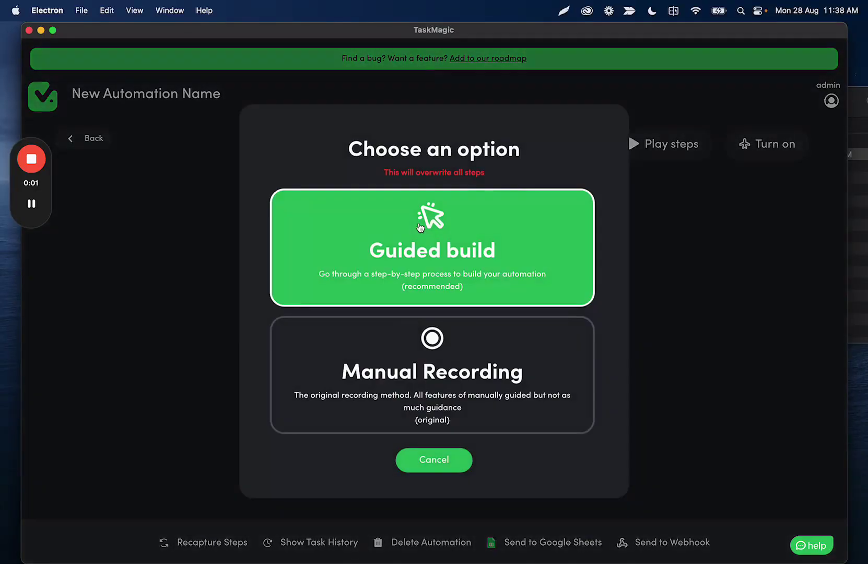
click(426, 264)
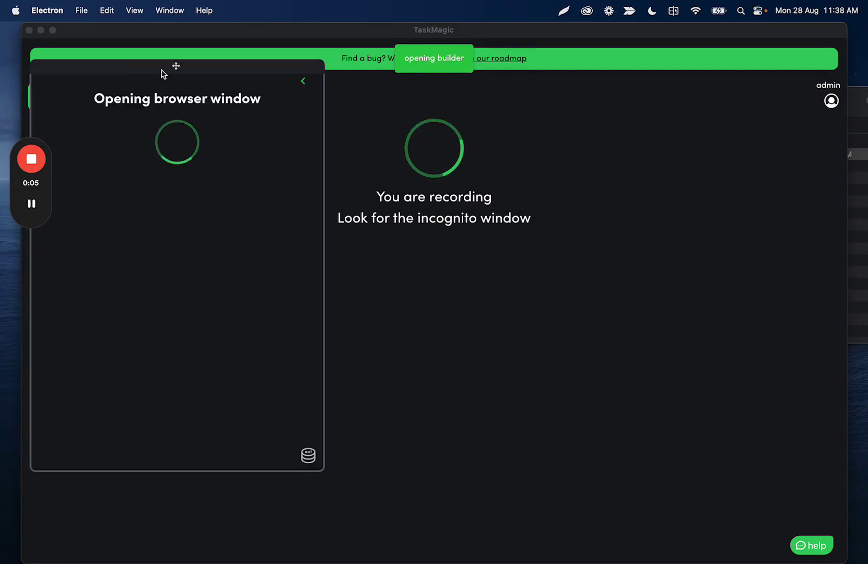
drag(176, 66, 154, 28)
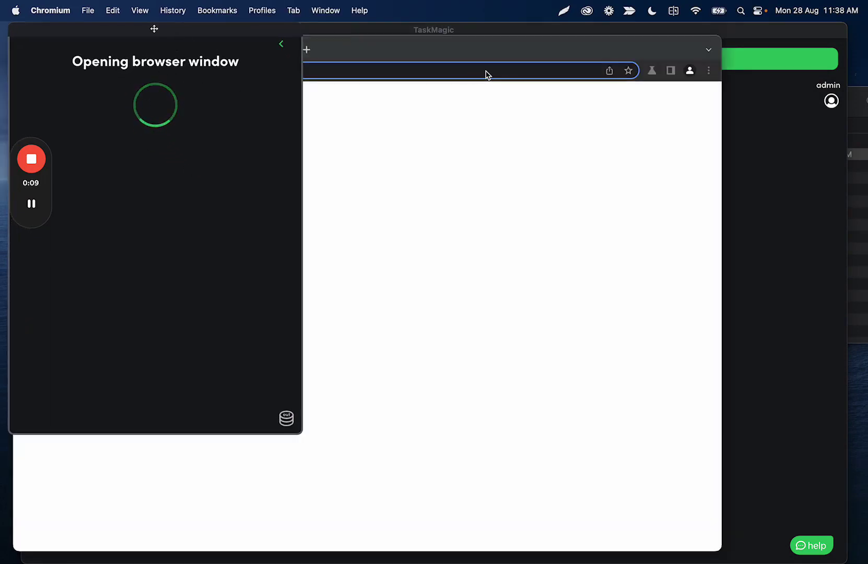
drag(512, 55, 630, 35)
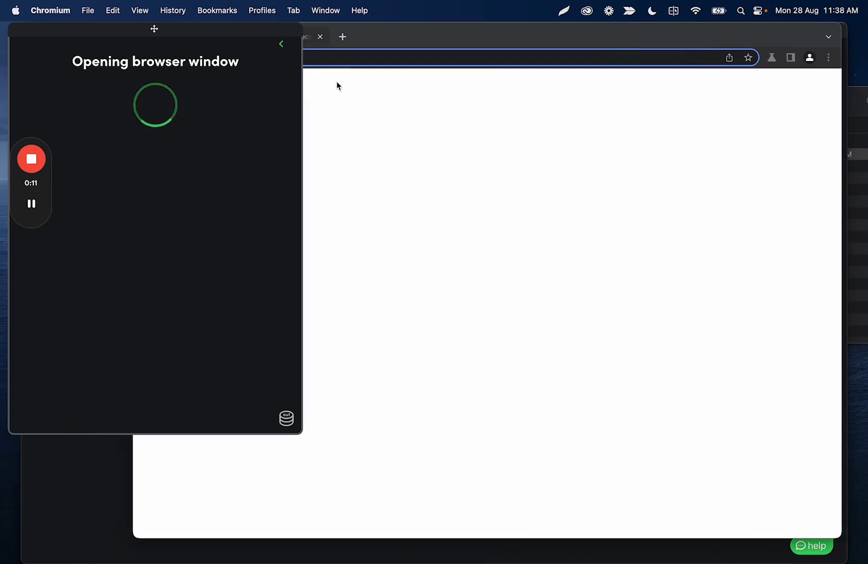
key(super+Tab)
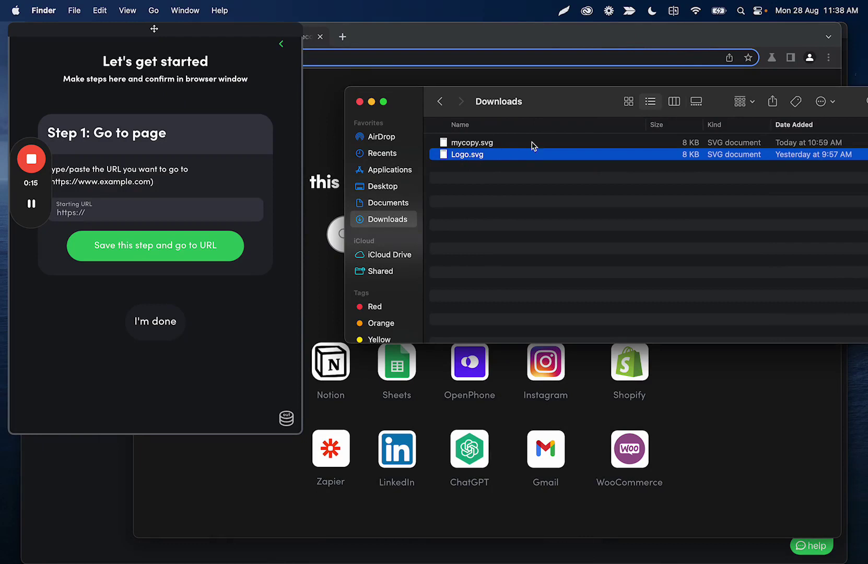
click(136, 205)
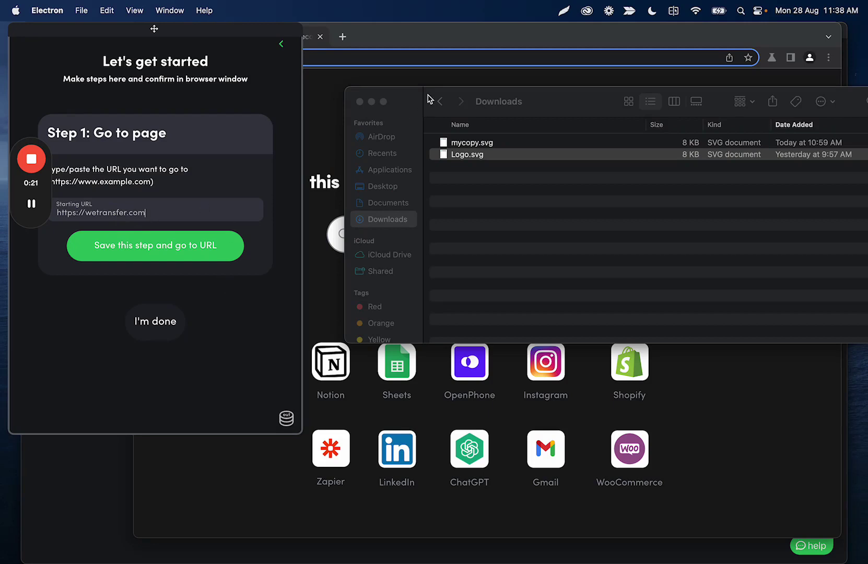
click(396, 43)
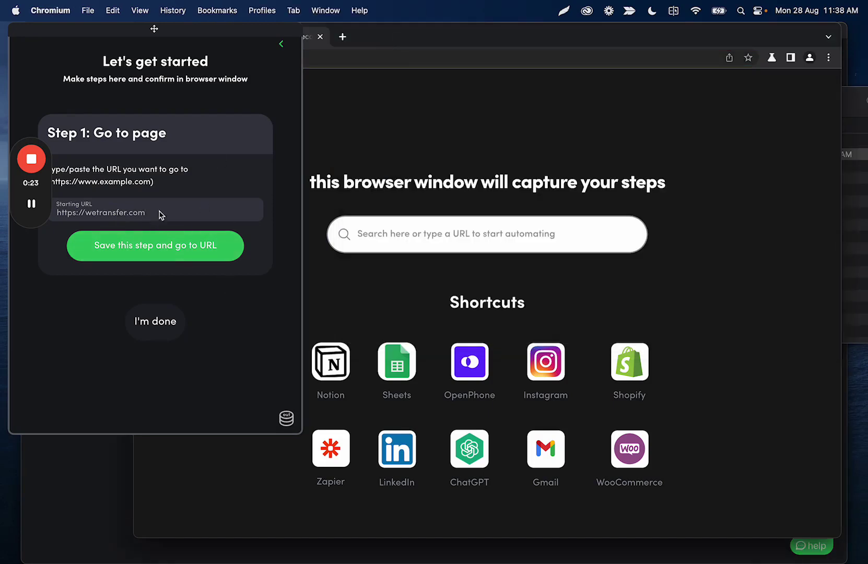
click(161, 256)
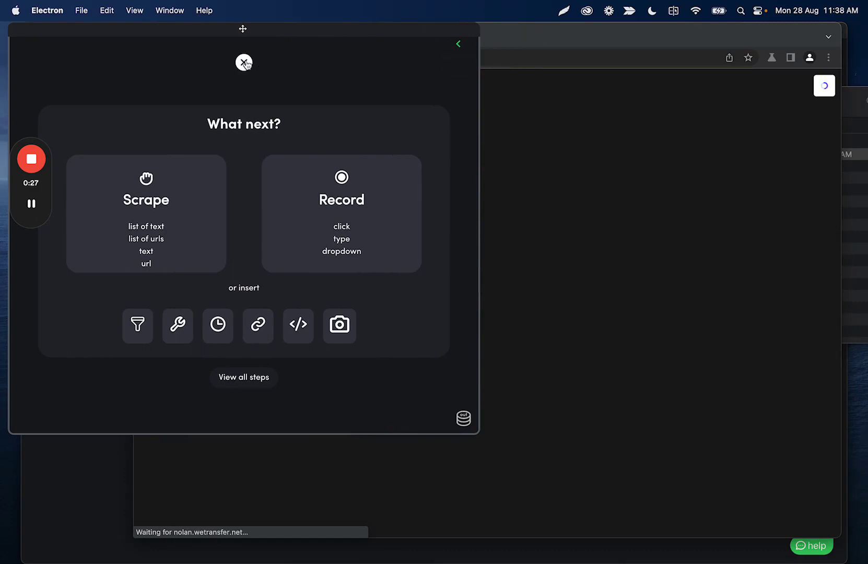
- Record and confirm a click on WeTransfer's Upload files button as Step 2
click(336, 202)
click(141, 191)
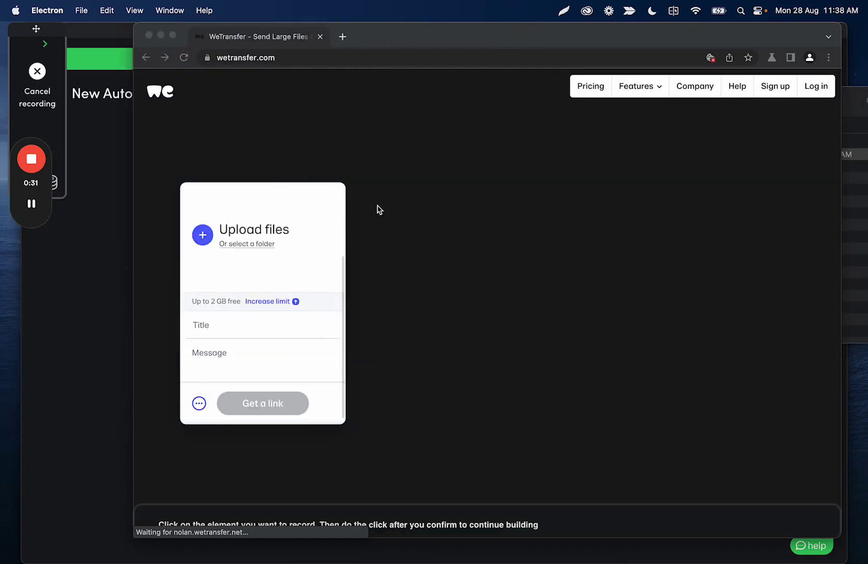
click(207, 247)
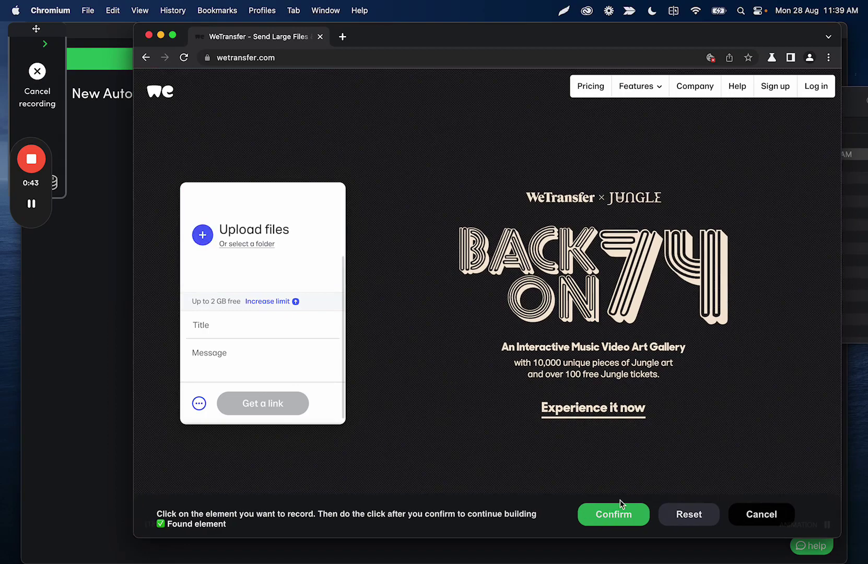
click(612, 515)
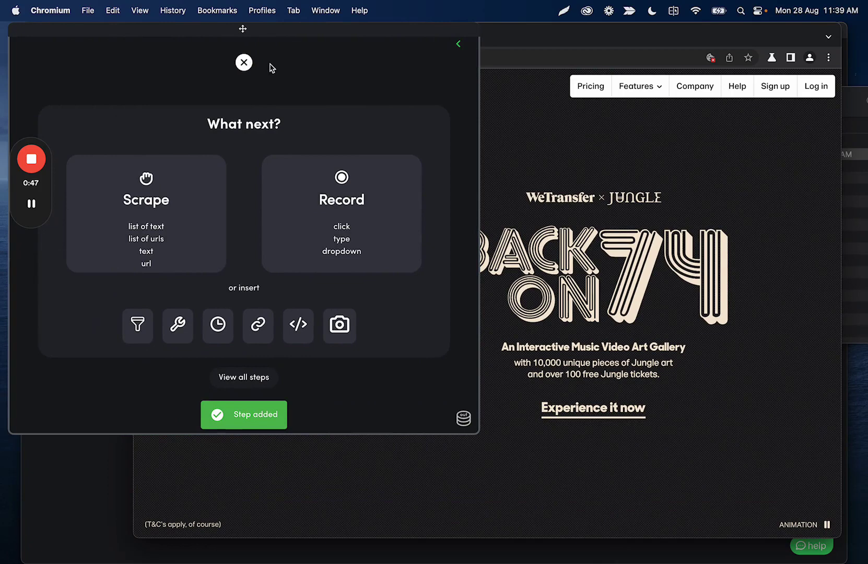
- Convert Step 2 into an Upload file(s) step and narrow the automation window
click(243, 63)
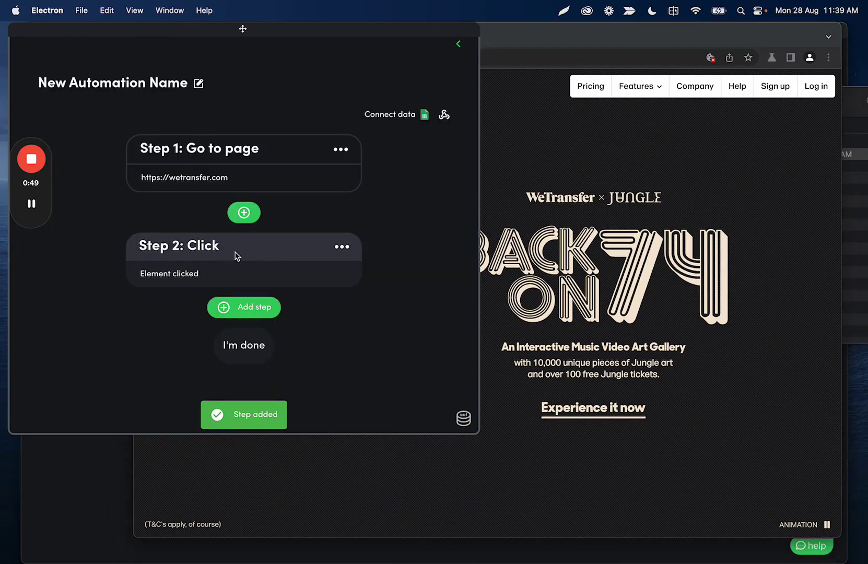
click(341, 246)
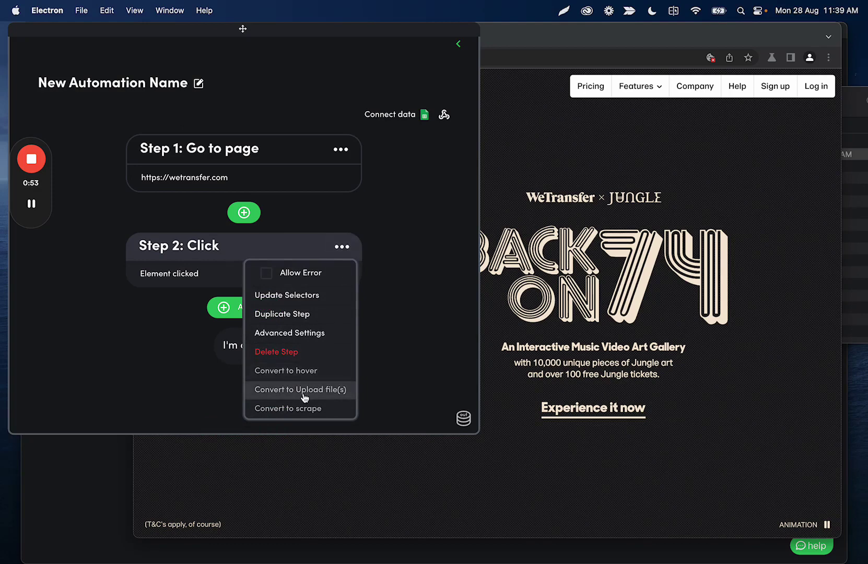
click(303, 400)
click(228, 293)
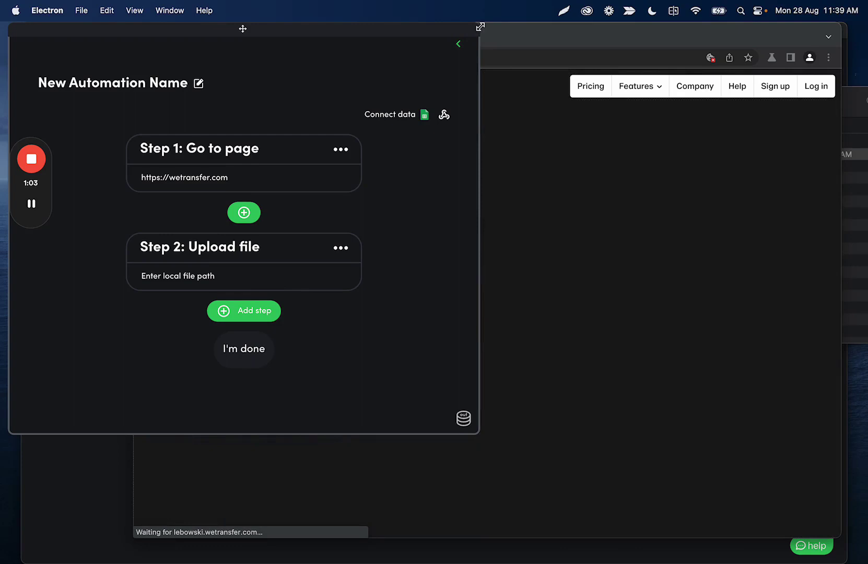
drag(480, 26, 447, 31)
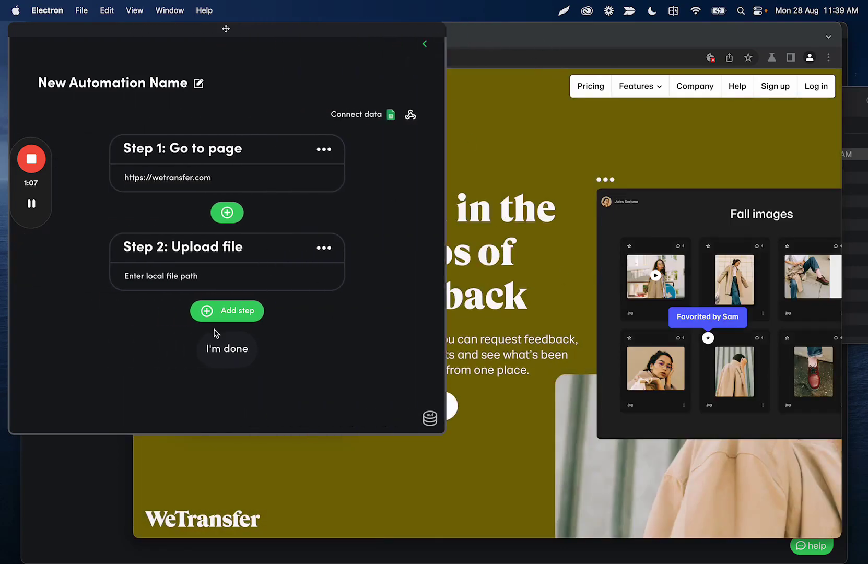
- Upload Logo.svg and mycopy.svg from Downloads to the WeTransfer card
click(425, 44)
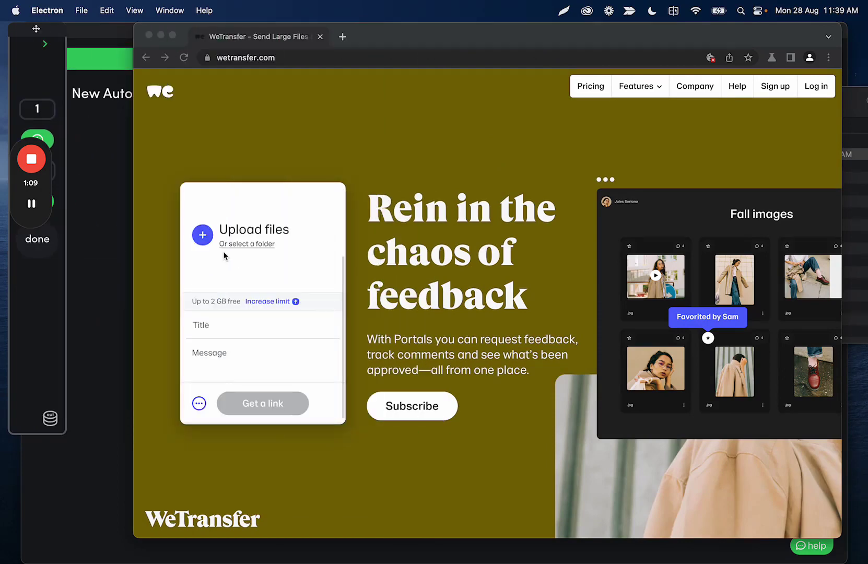
click(233, 250)
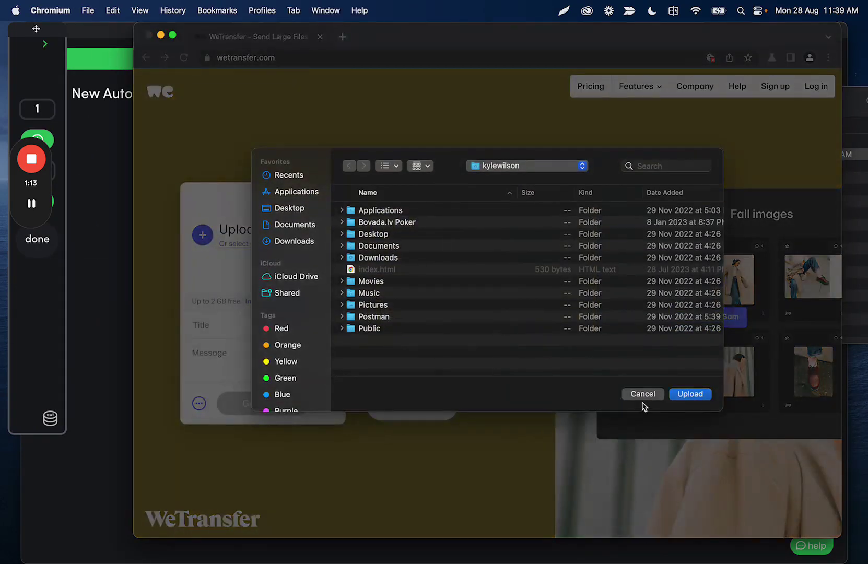
click(643, 396)
click(249, 250)
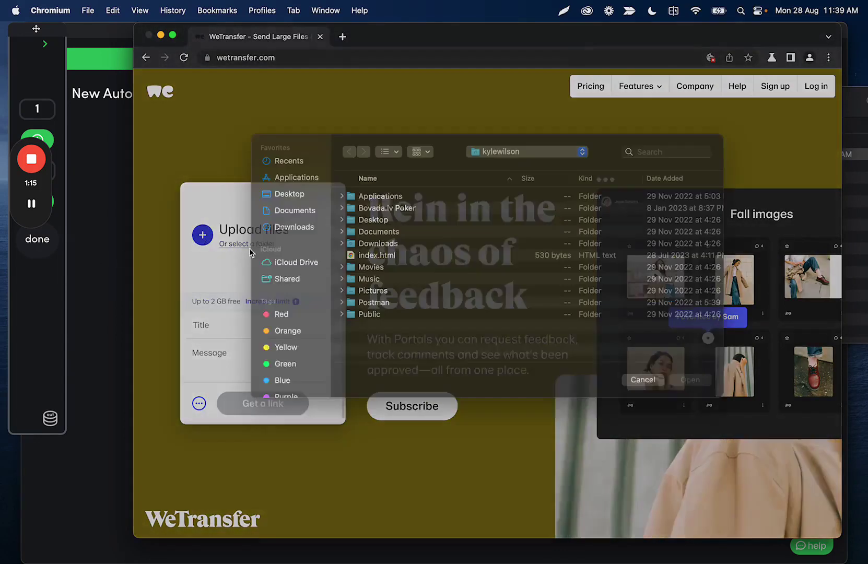
click(295, 241)
click(373, 212)
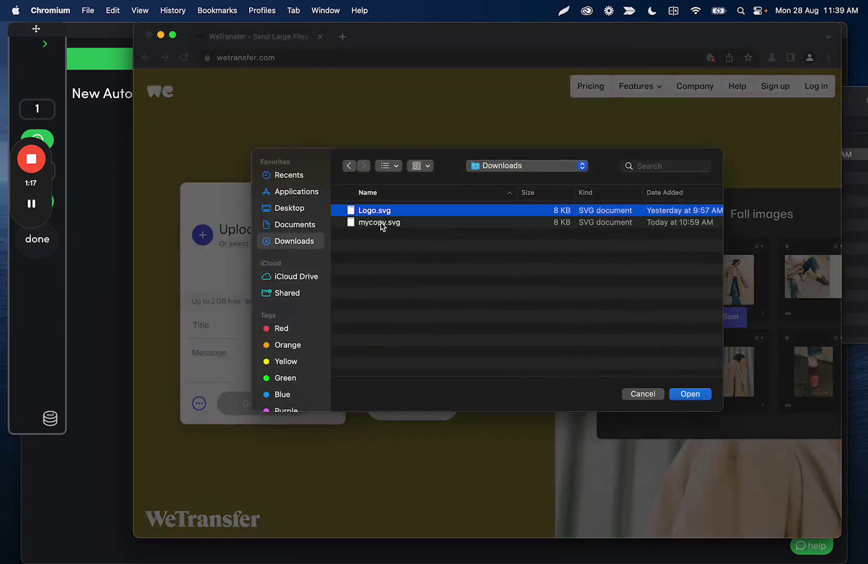
shift+click(396, 225)
click(691, 394)
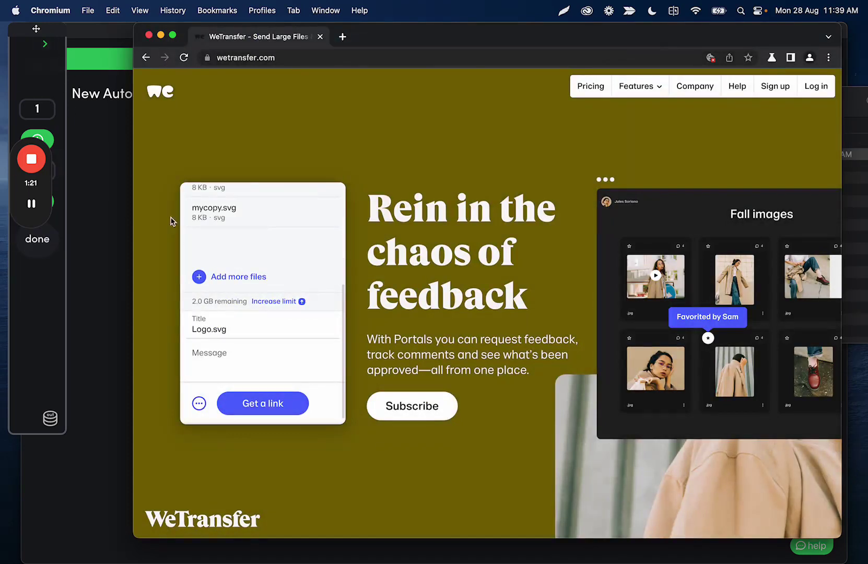
- Start the transfer, cancel it, and expand the TaskMagic step panel again
scroll(275, 253, up, 2)
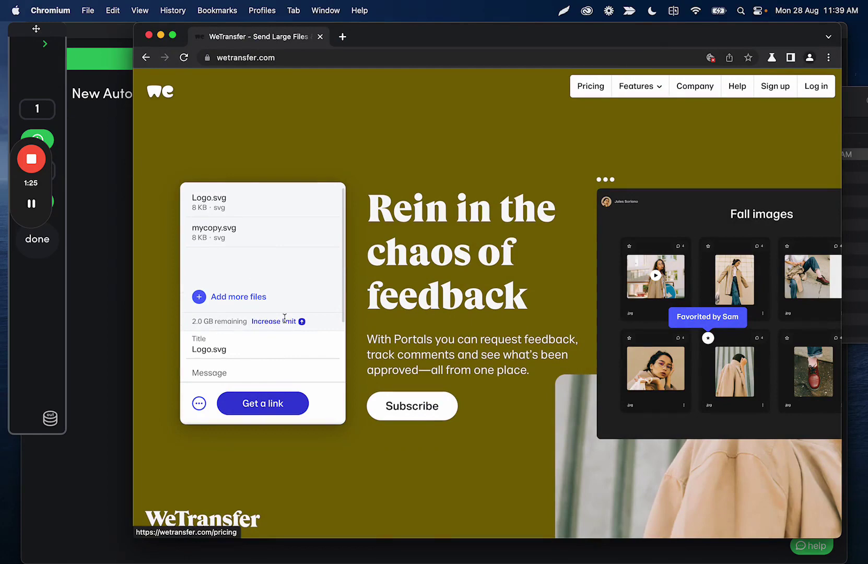
click(280, 402)
click(279, 401)
click(293, 404)
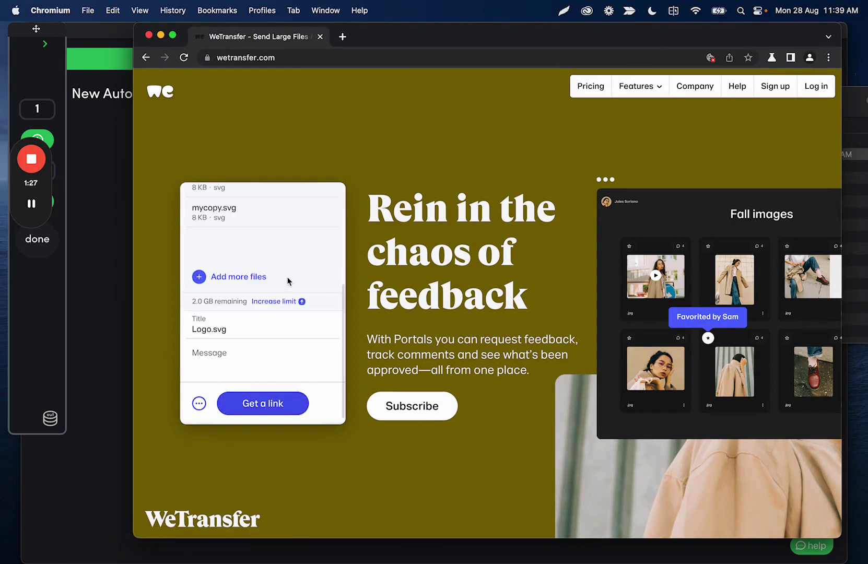
click(46, 45)
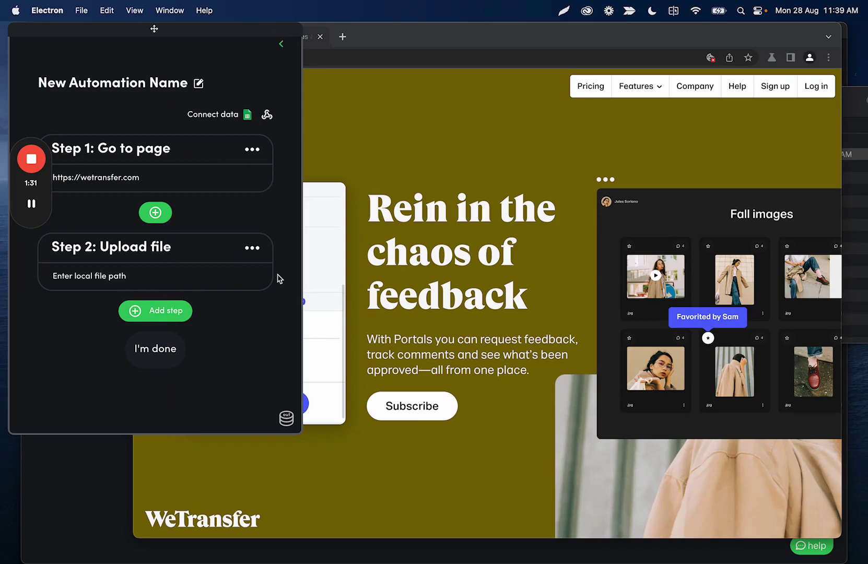
- Add a recorded click on WeTransfer's Get a link button as Step 3
click(164, 316)
click(316, 209)
click(208, 173)
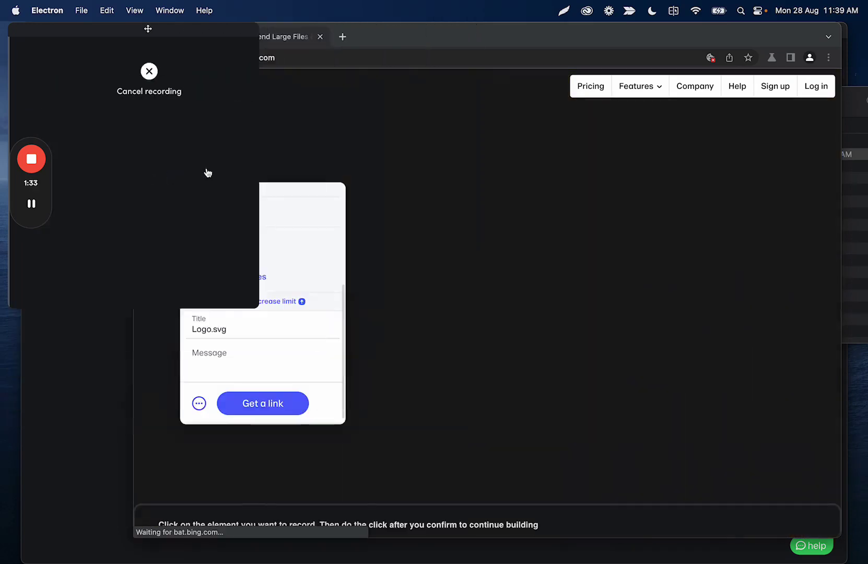
click(273, 404)
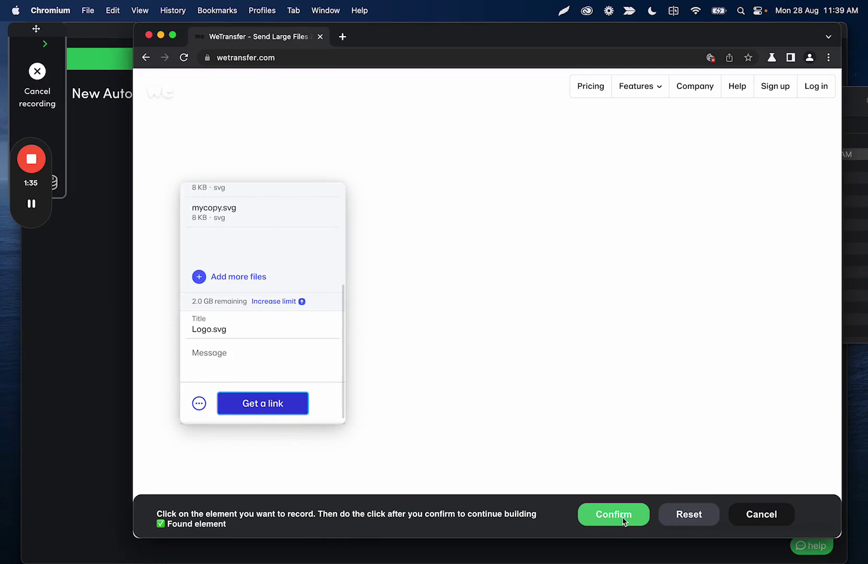
click(614, 515)
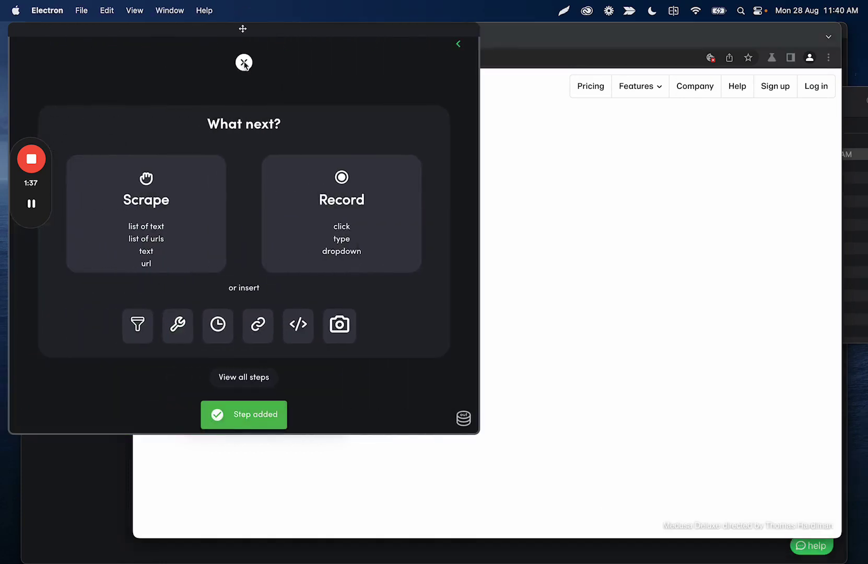
- Open Step 2's local file path box and place the caret in it
click(244, 63)
click(214, 285)
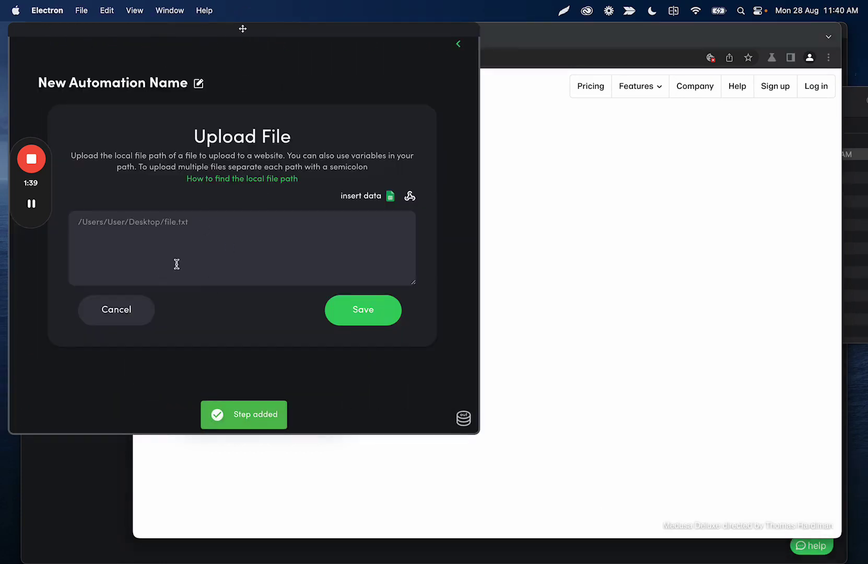
click(189, 238)
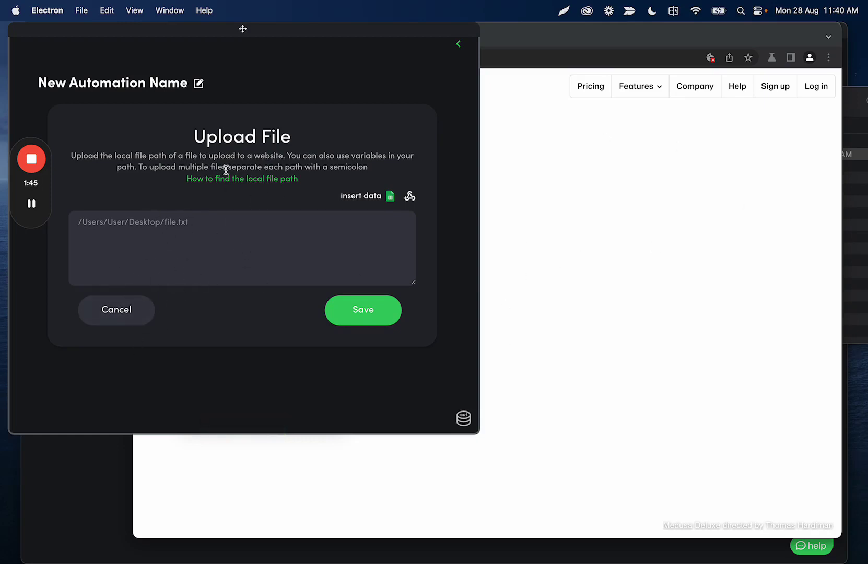
- Cancel the file path editor and click Get a link to start sending both files
click(112, 323)
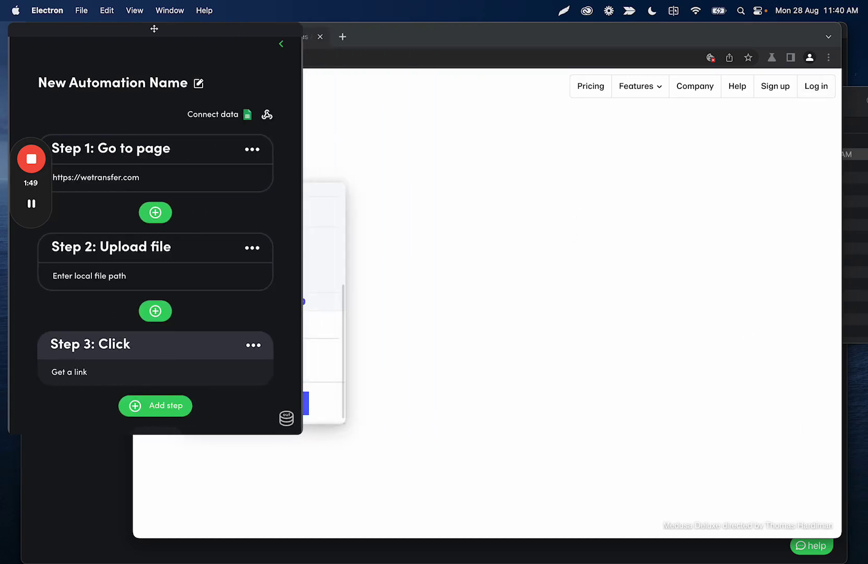
scroll(173, 195, down, 3)
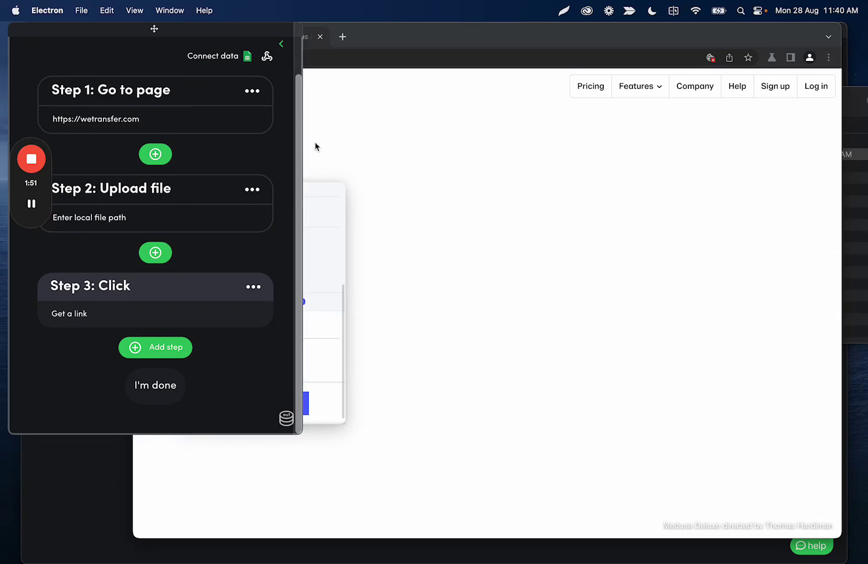
click(281, 44)
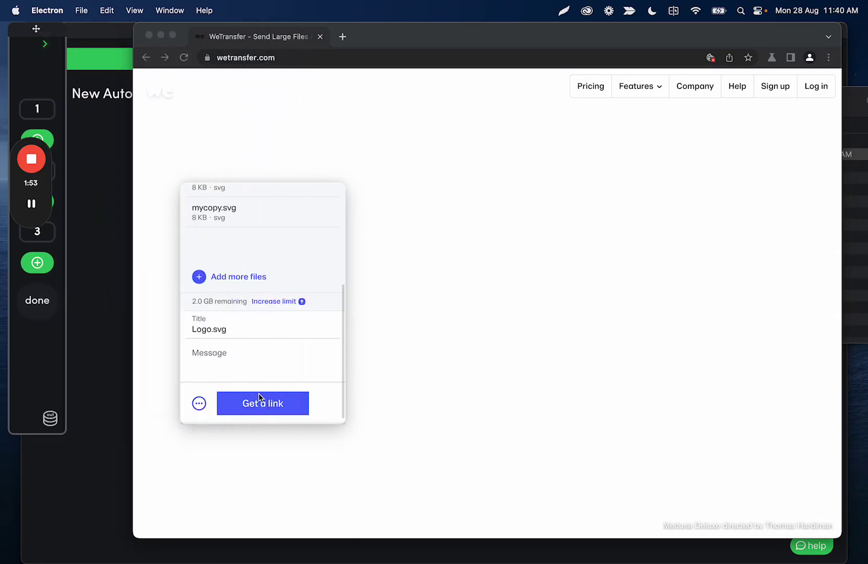
click(263, 407)
click(262, 407)
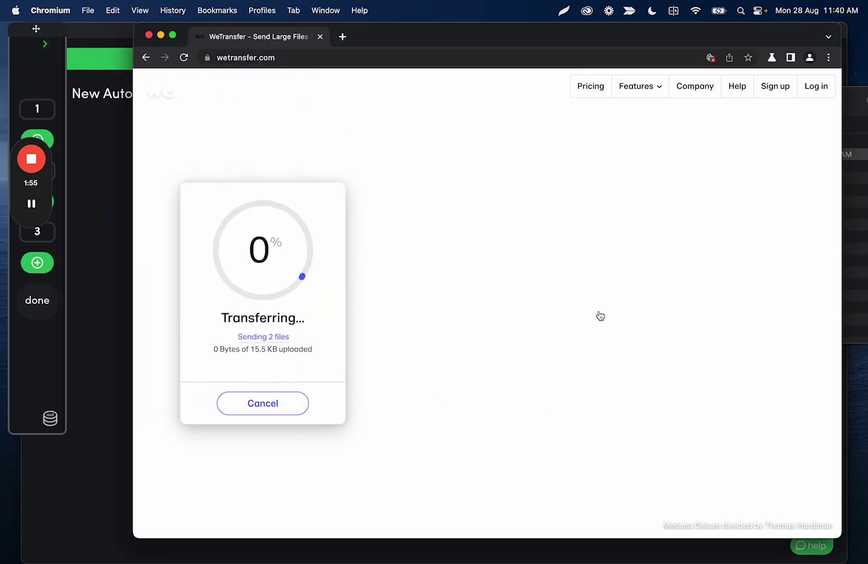
- Add Step 4, a delay of .05 minutes
click(50, 45)
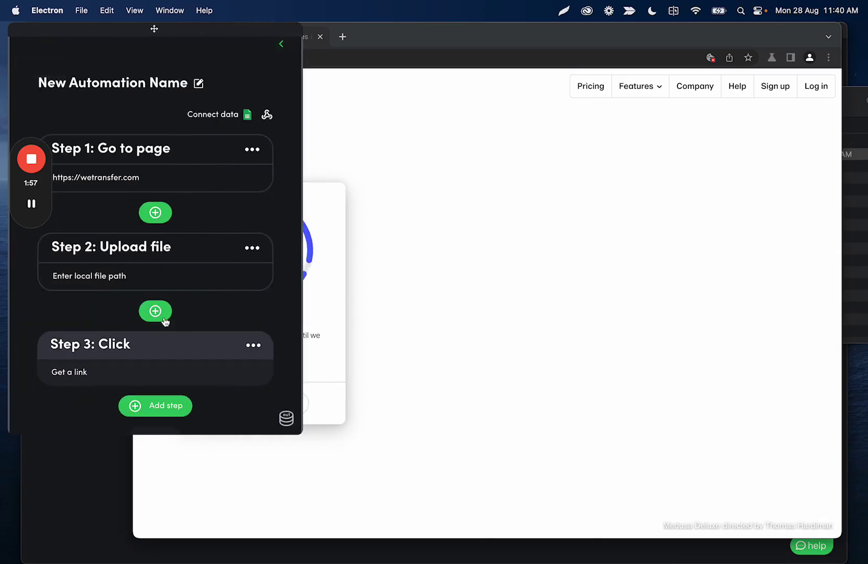
click(149, 349)
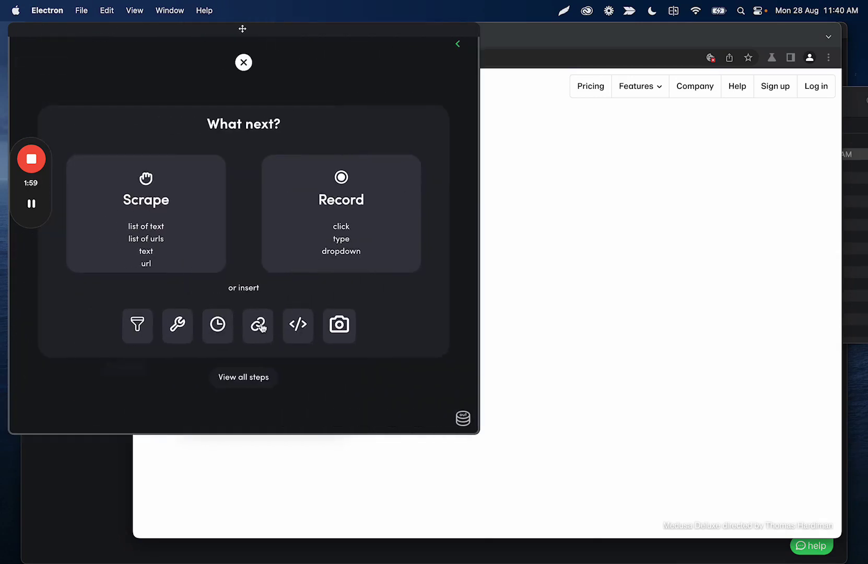
click(219, 327)
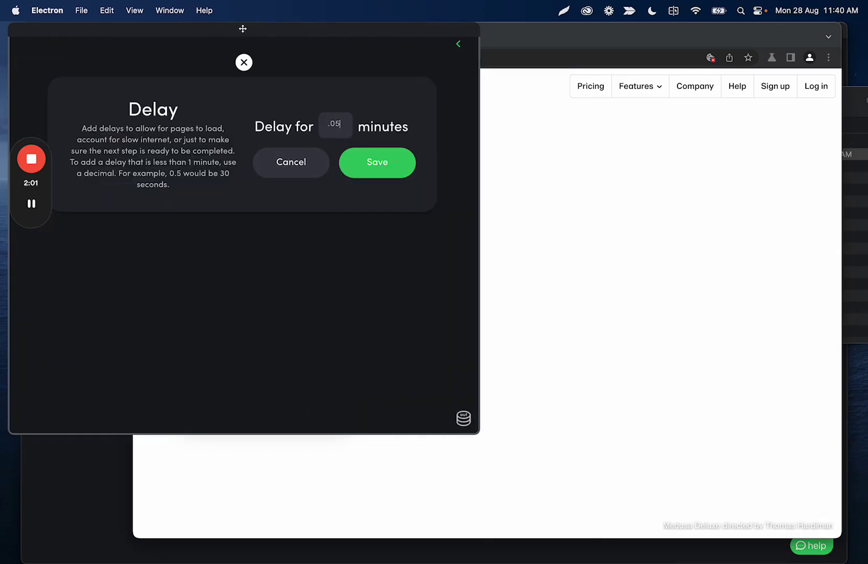
click(363, 161)
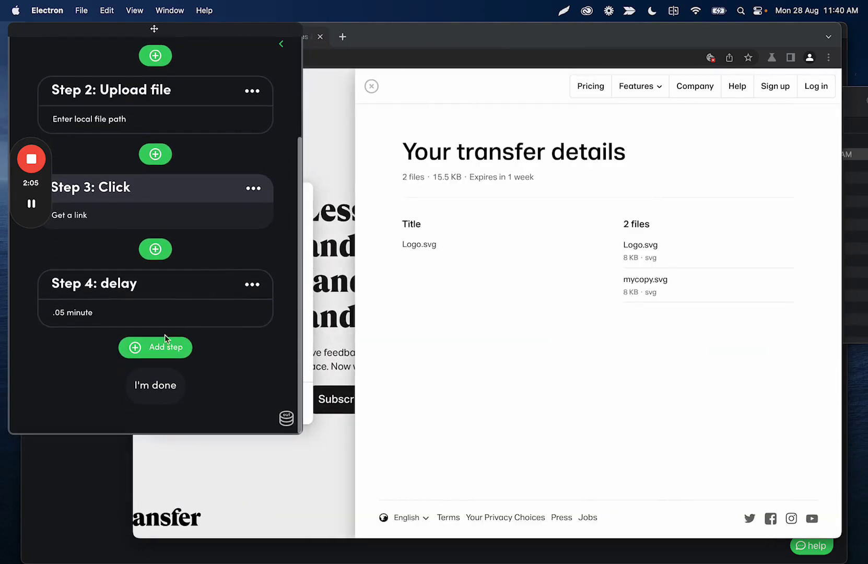
- Add Step 5, a single-value Scrape of WeTransfer's download link
click(180, 346)
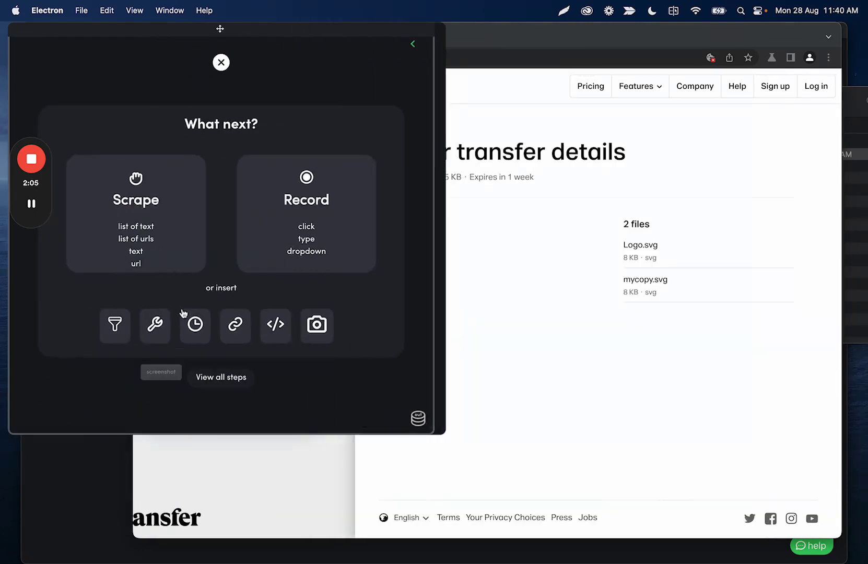
click(167, 203)
click(338, 168)
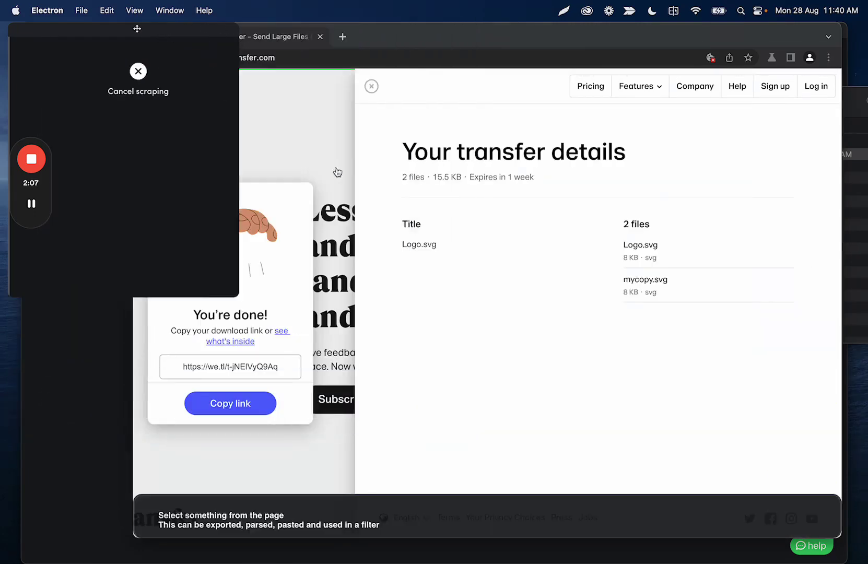
click(253, 376)
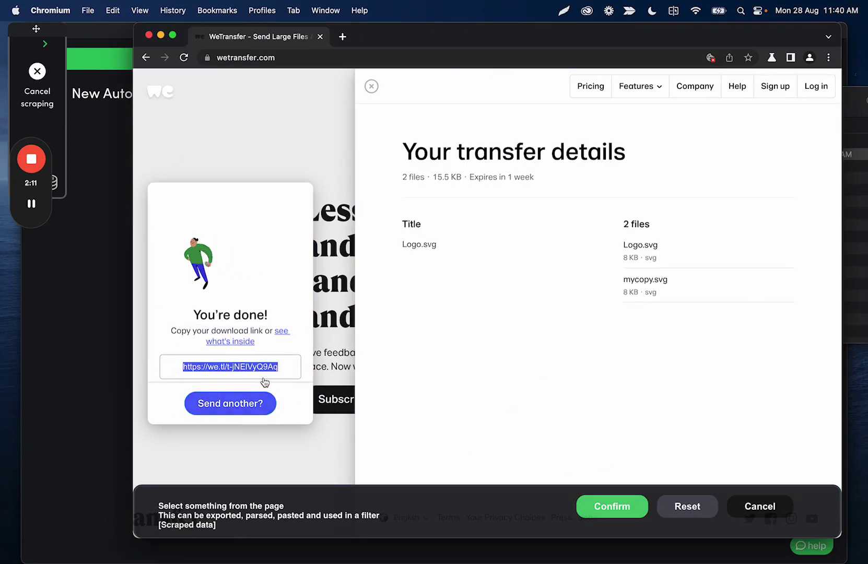
click(612, 506)
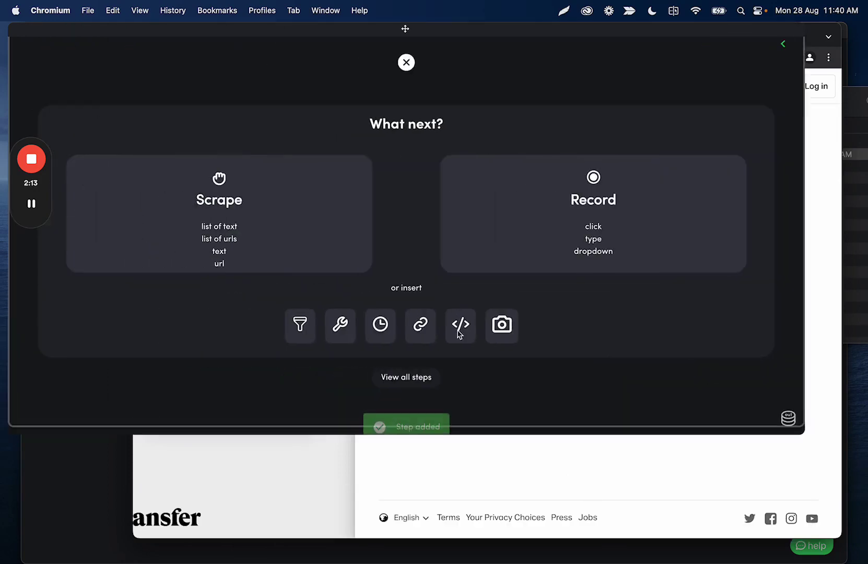
click(242, 62)
scroll(246, 232, down, 5)
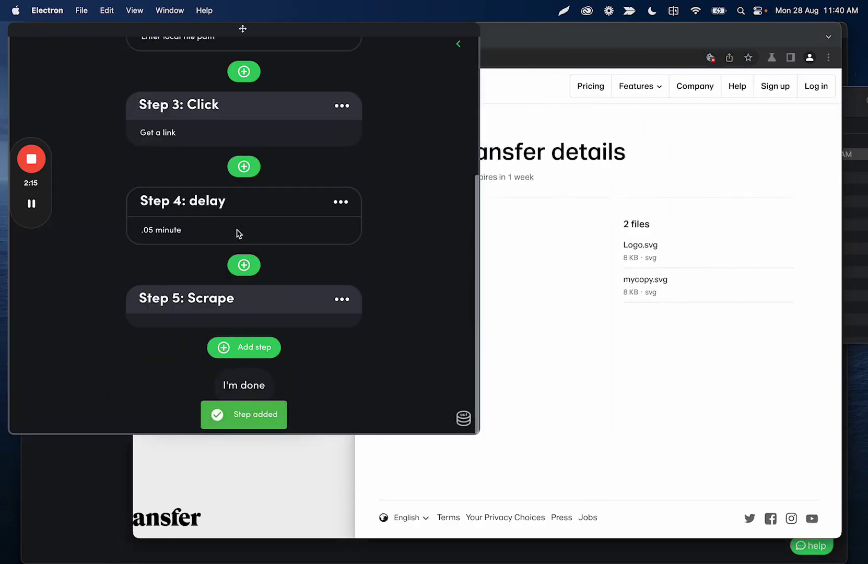
- Finish recording and open Step 2's Upload File path form beside the Downloads folder
click(241, 381)
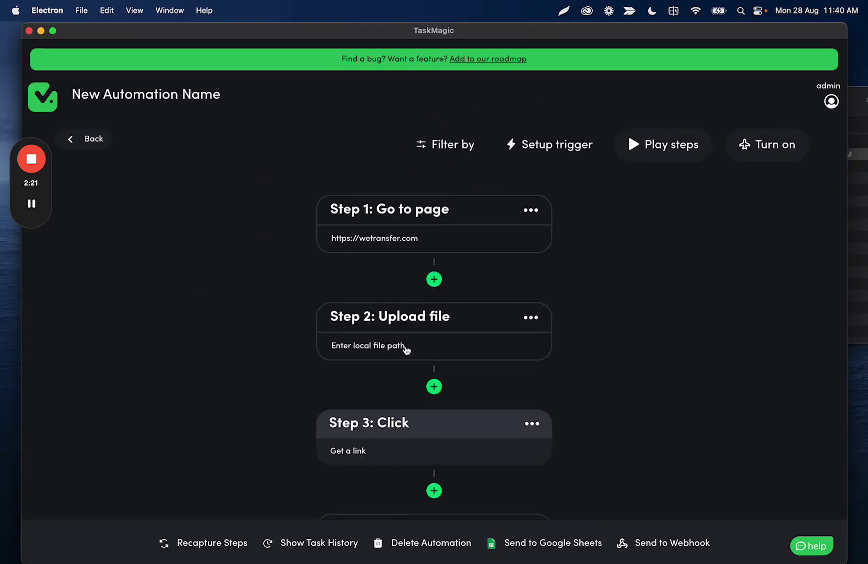
click(408, 349)
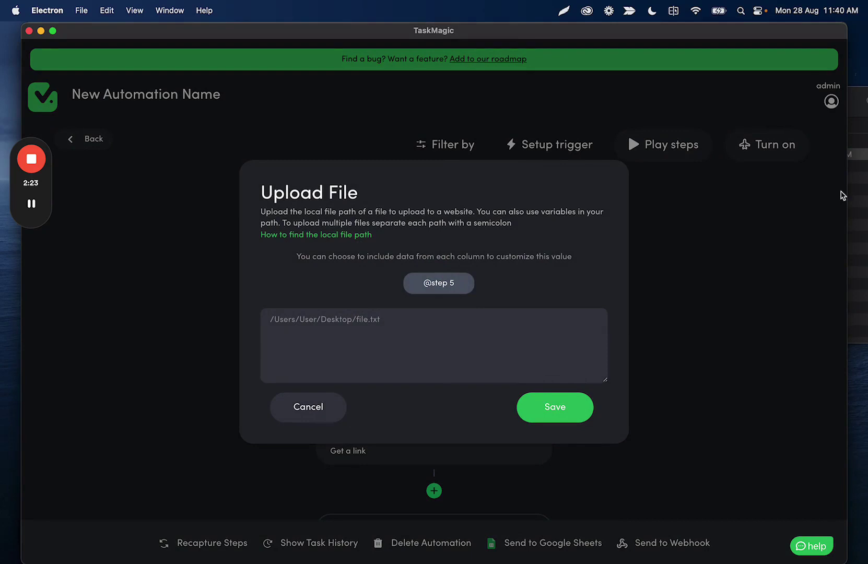
click(860, 190)
click(304, 101)
click(857, 238)
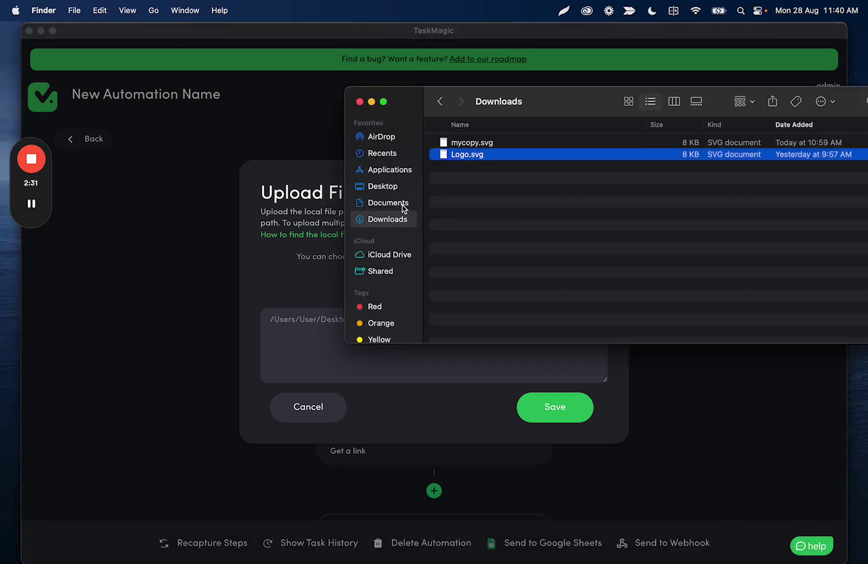
- Copy Logo.svg's Downloads folder location as a pathname from Get Info, then return to the path field
right_click(465, 159)
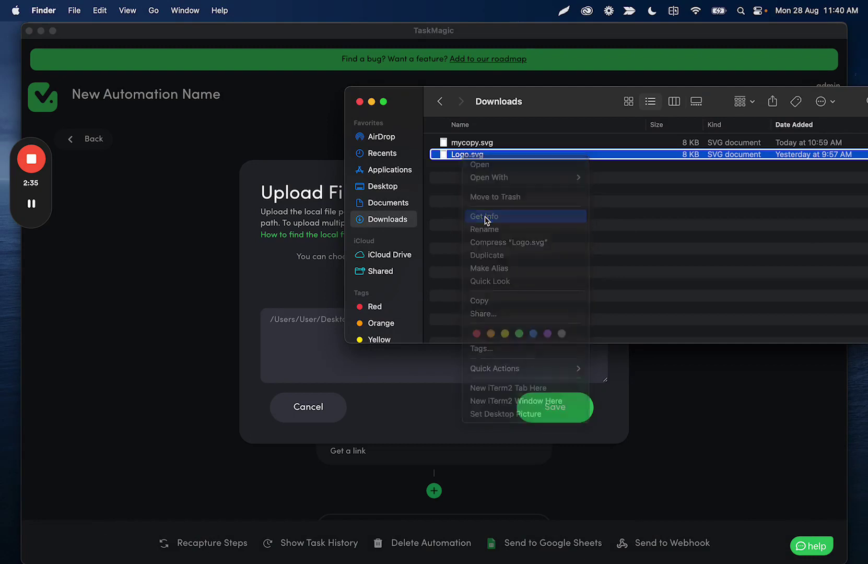
click(485, 217)
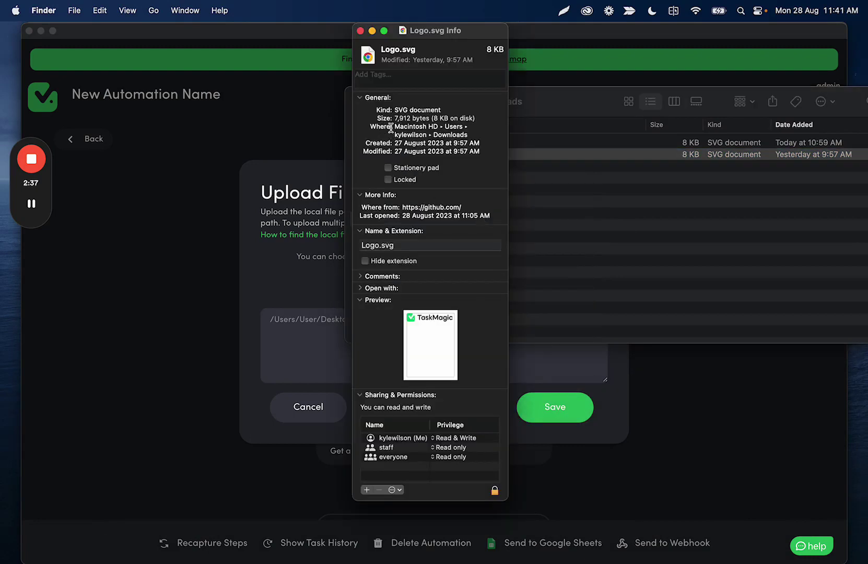
right_click(446, 128)
click(466, 131)
click(319, 340)
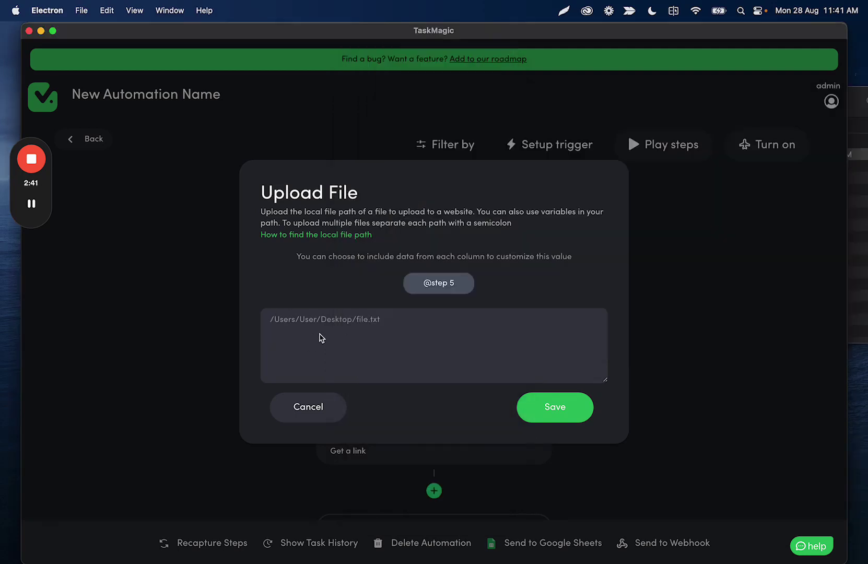
- Paste the Downloads path ending in /Logo.svg; and append a second copy of it
text(/Users/kylewilson/Downloads)
text(/)
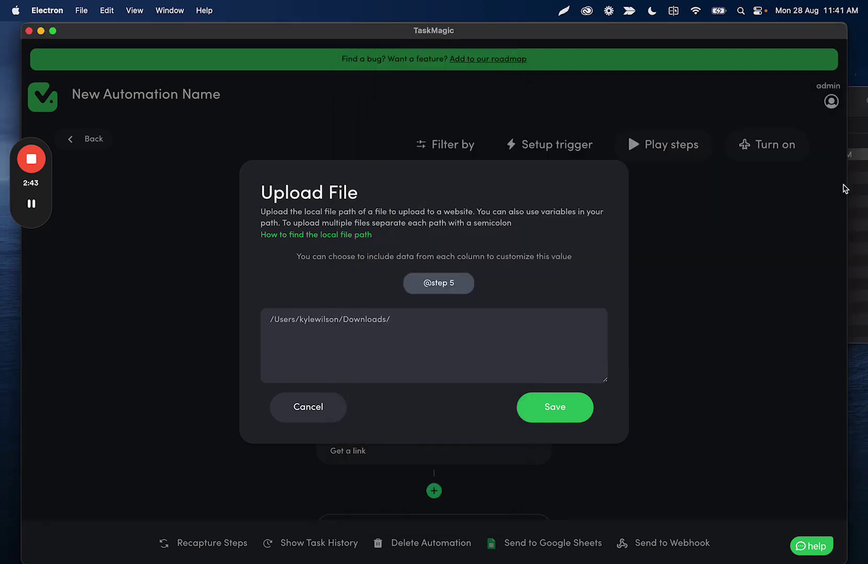
click(852, 190)
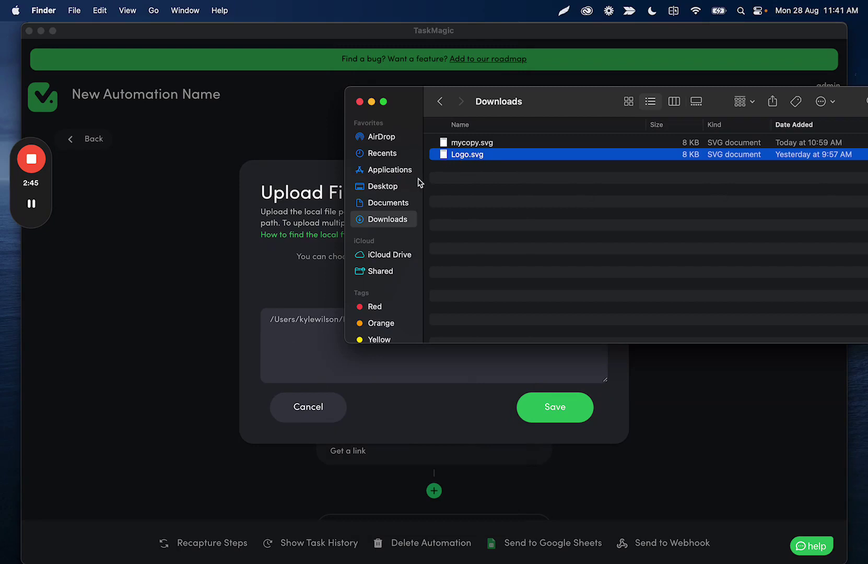
click(333, 331)
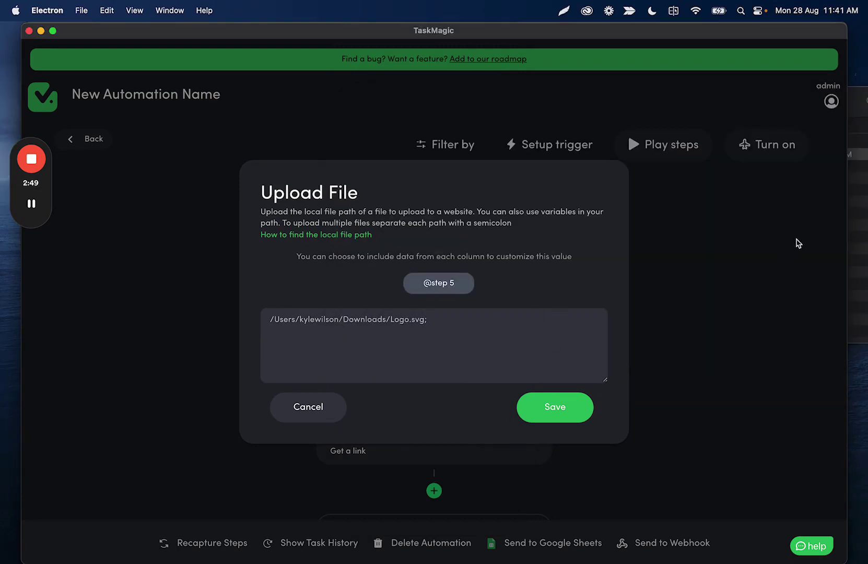
click(857, 252)
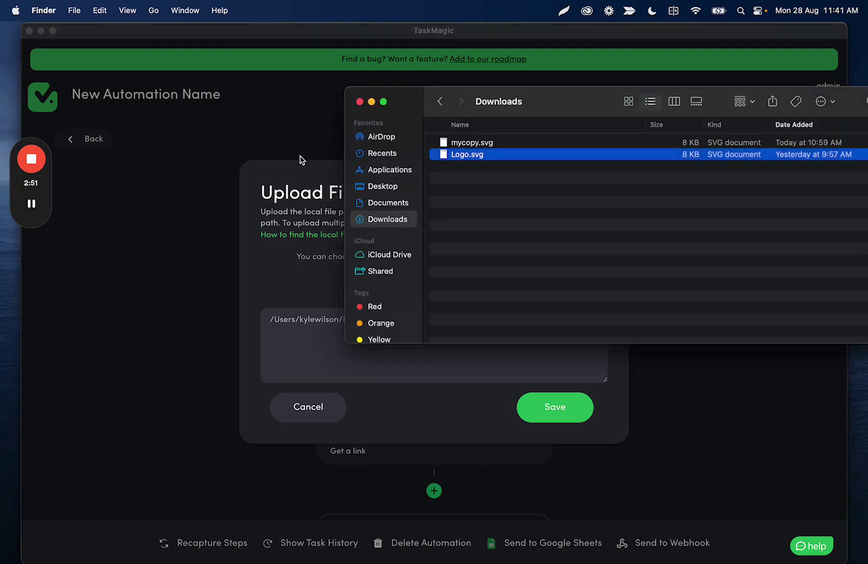
click(307, 280)
key(super+a)
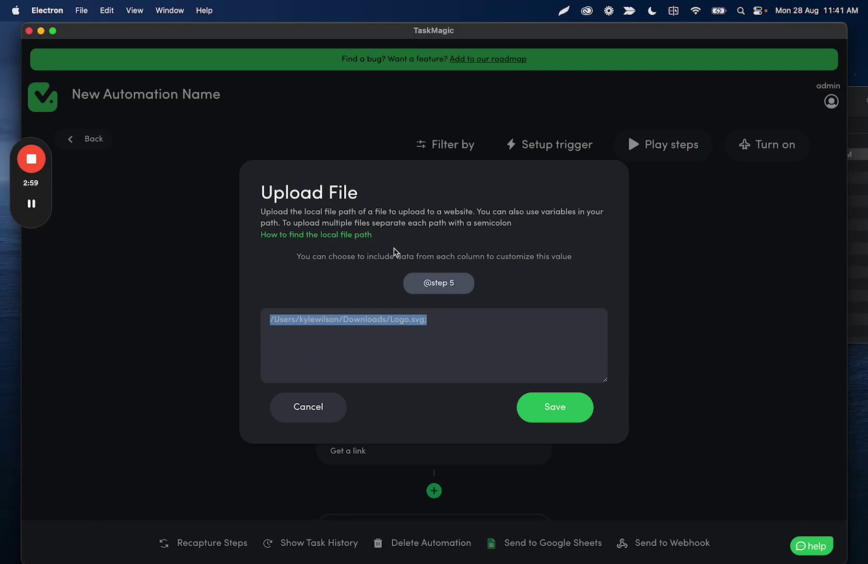
click(447, 320)
key(super+a)
key(super+c)
click(471, 324)
key(super+v)
- Rename the second path's file to mycopy.svg and delete the trailing semicolon
double_click(559, 323)
text(mylo)
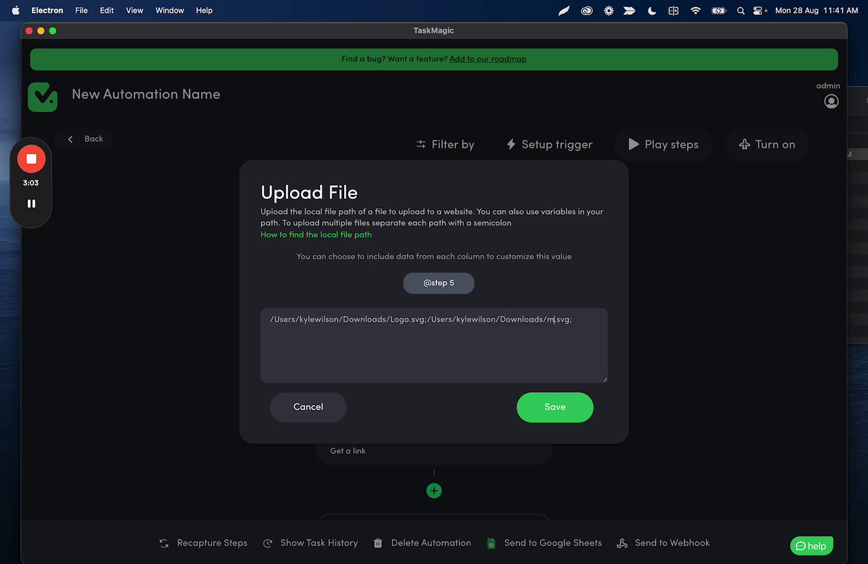
click(863, 245)
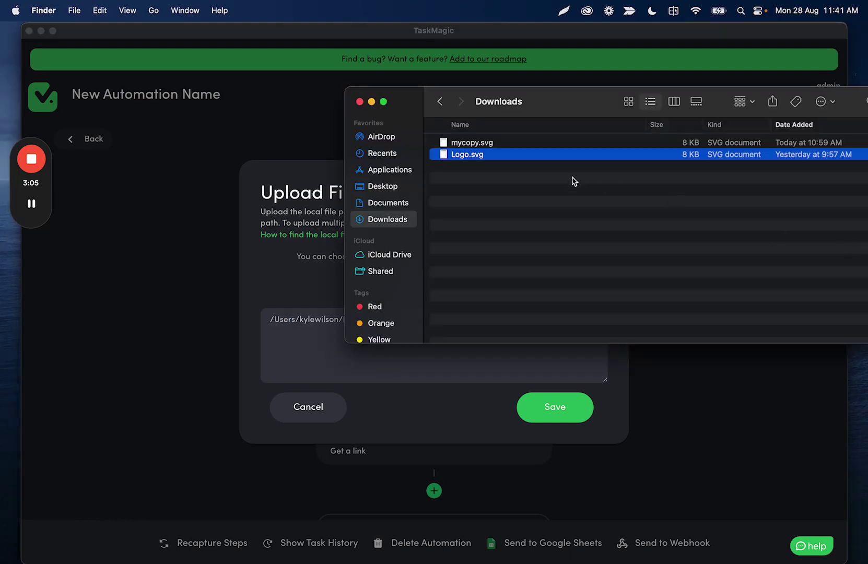
click(480, 146)
click(291, 357)
double_click(559, 319)
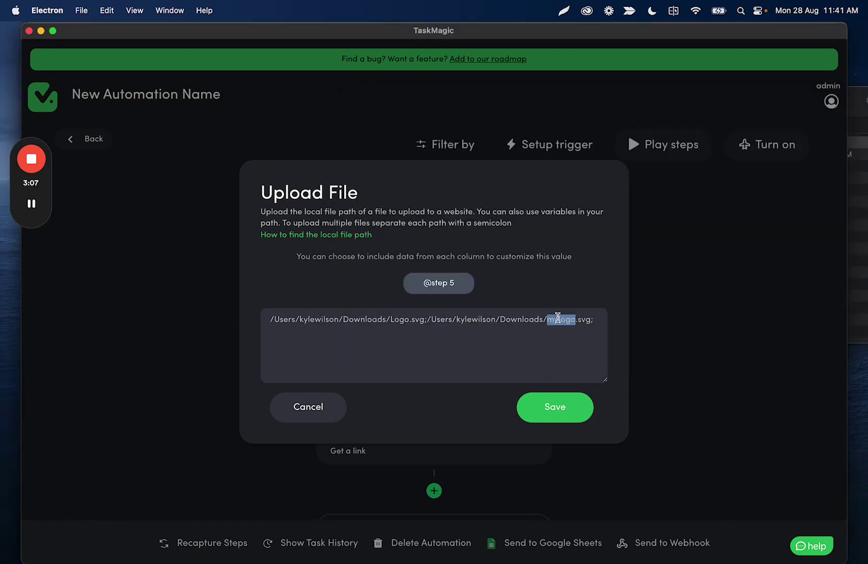
text(myd)
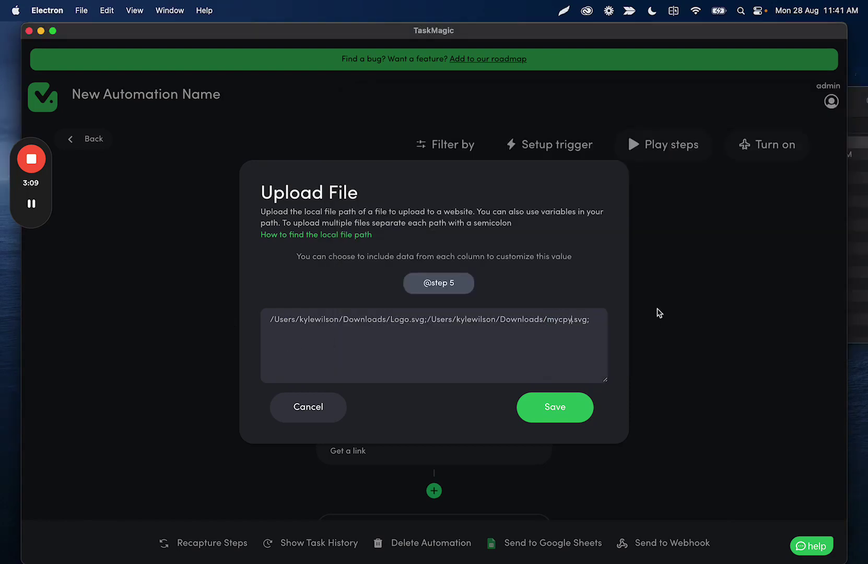
key(BackSpace)
key(BackSpace)
text(opy)
click(859, 263)
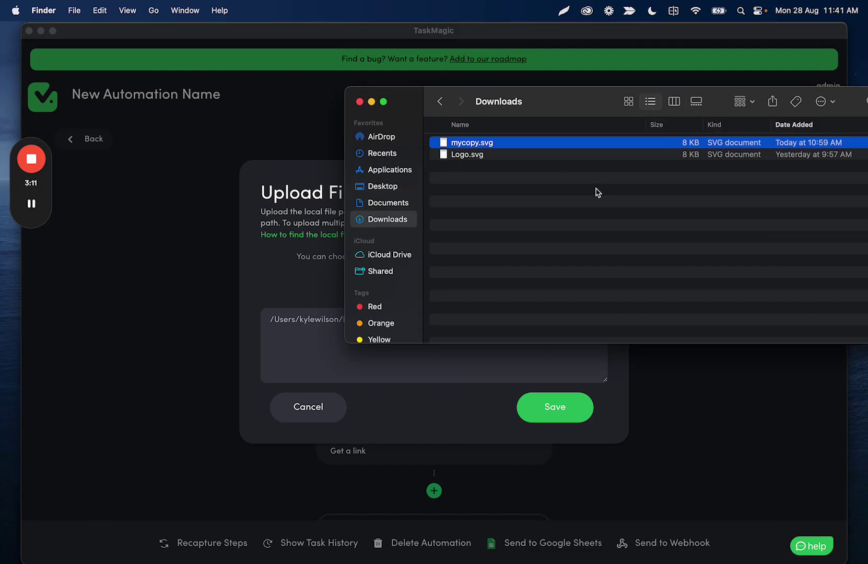
key(super+Tab)
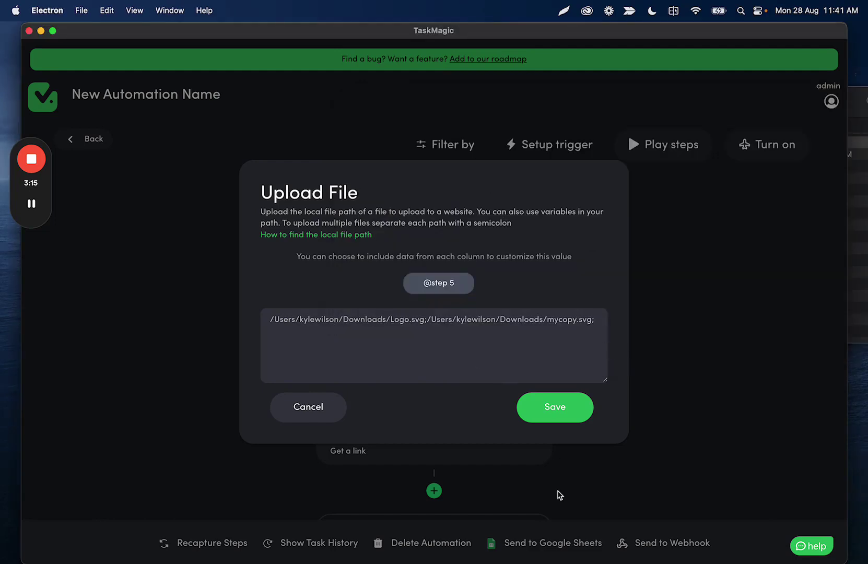
key(BackSpace)
- Save the two-file upload path and reopen Step 2 to verify it
click(854, 243)
click(239, 299)
click(563, 407)
click(427, 358)
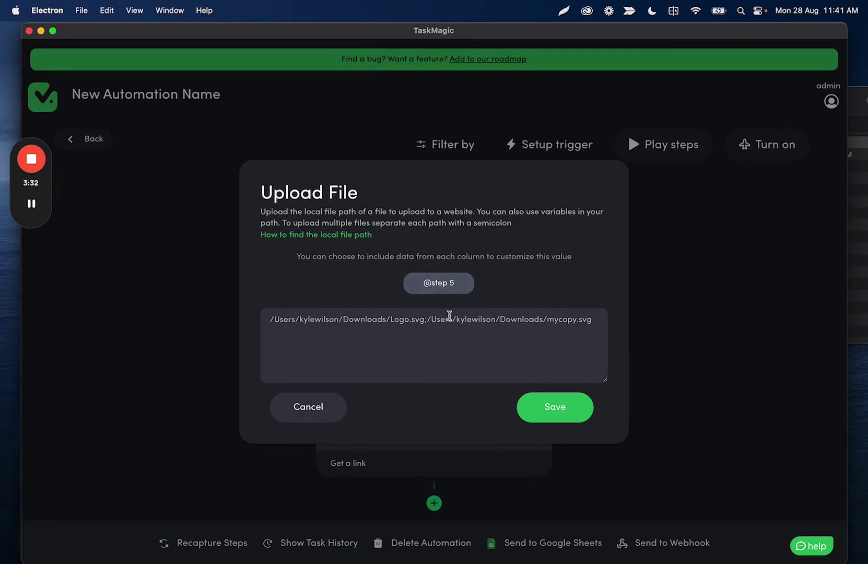
click(323, 398)
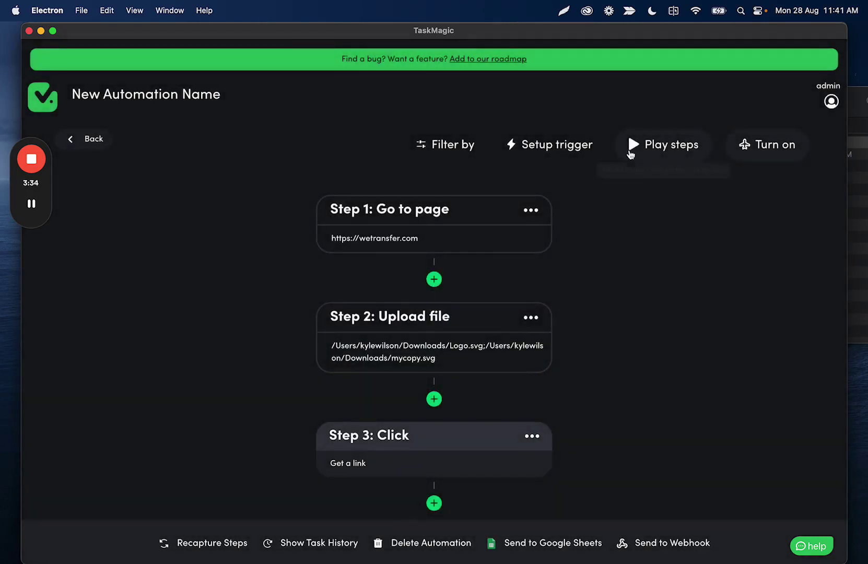
- Play the automation's steps so Chromium launches and loads the WeTransfer Upload files page
click(632, 145)
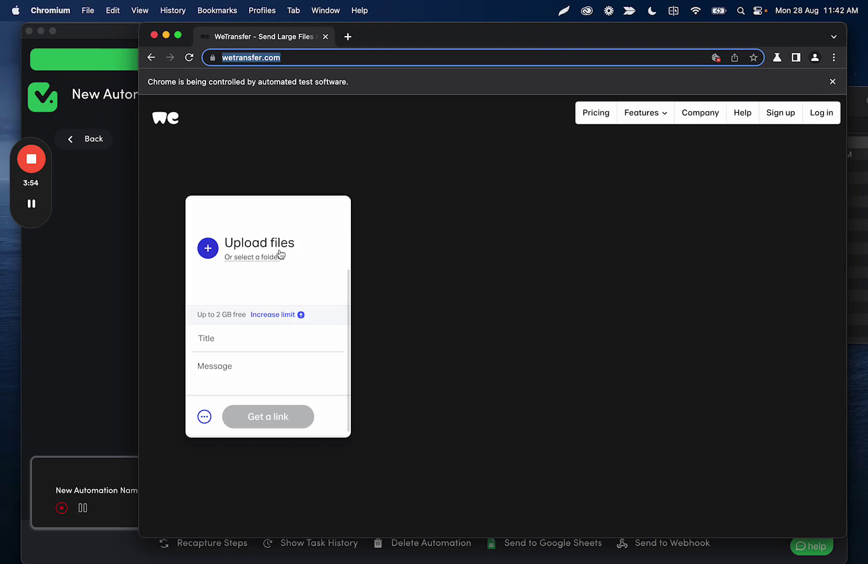
- Let playback add Logo.svg and mycopy.svg, then start the transfer with Get a link
click(294, 242)
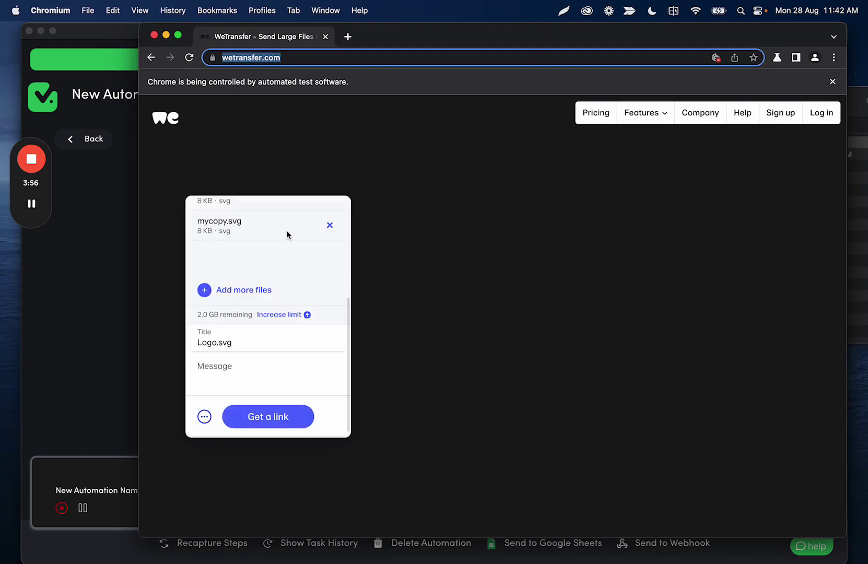
scroll(276, 250, up, 2)
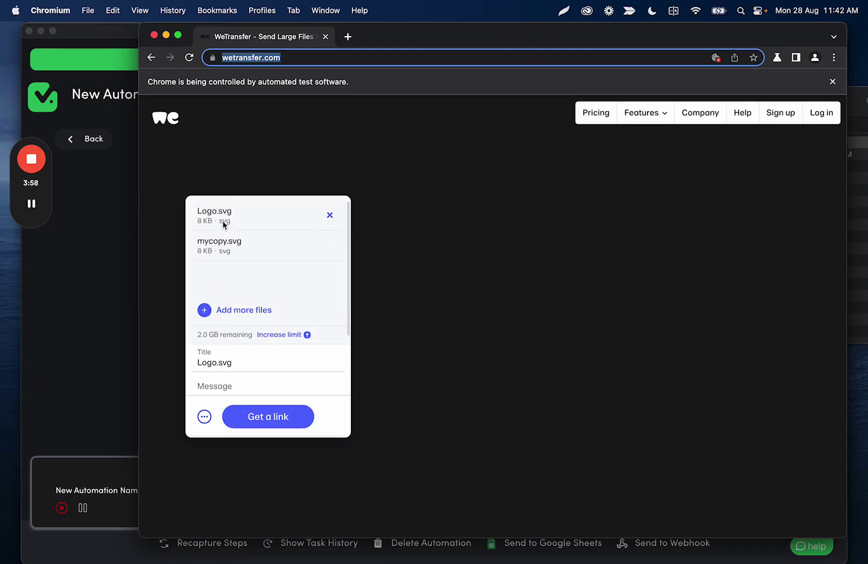
click(268, 416)
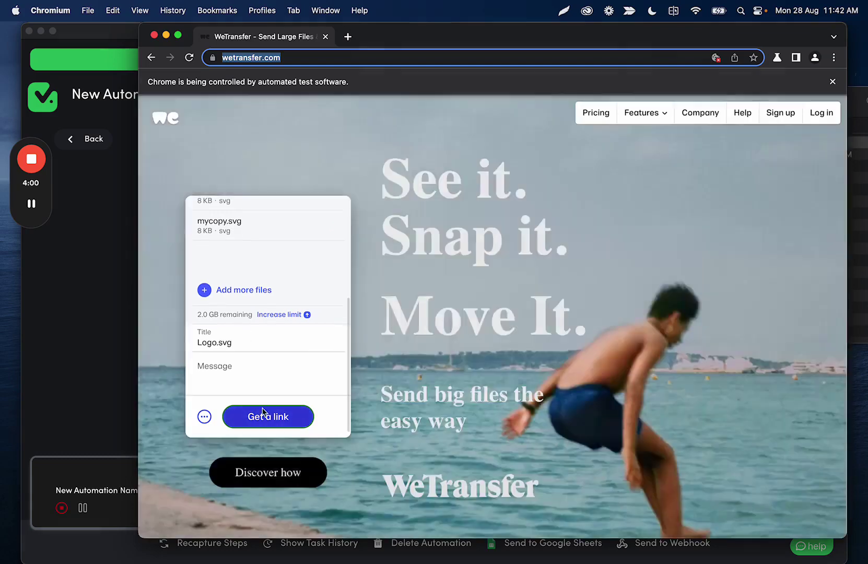